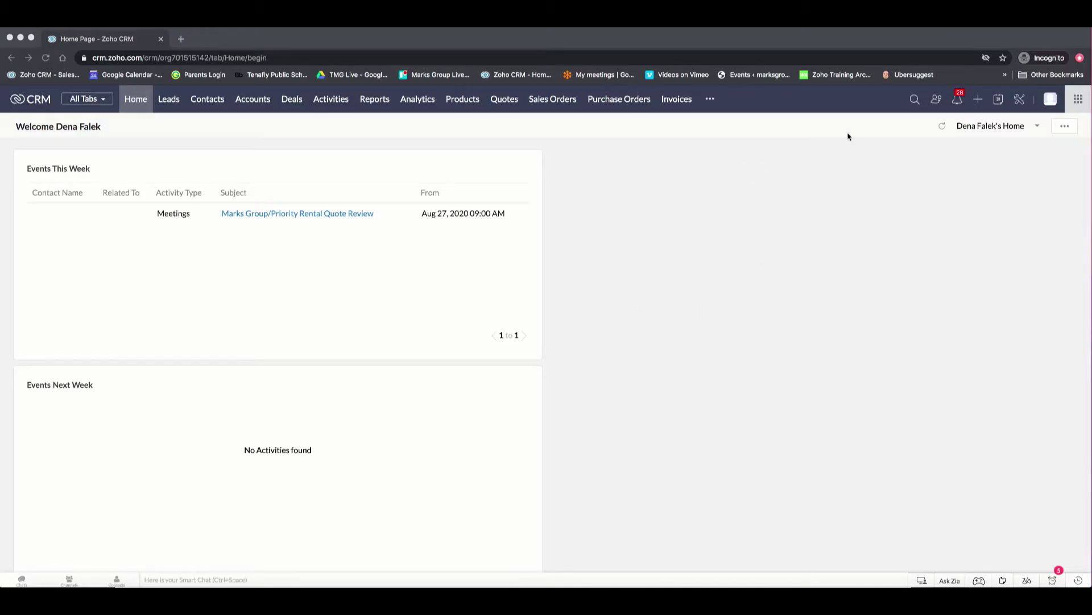
Go to Setup > Channels > Email and start the email configuration
left_click(1021, 103)
left_click(1022, 103)
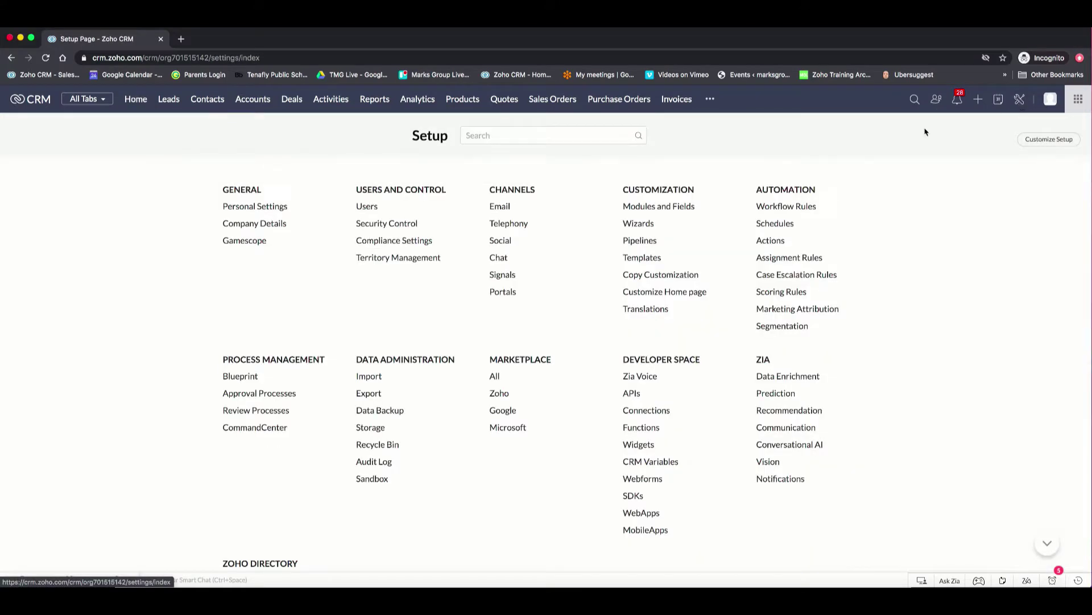
left_click(500, 207)
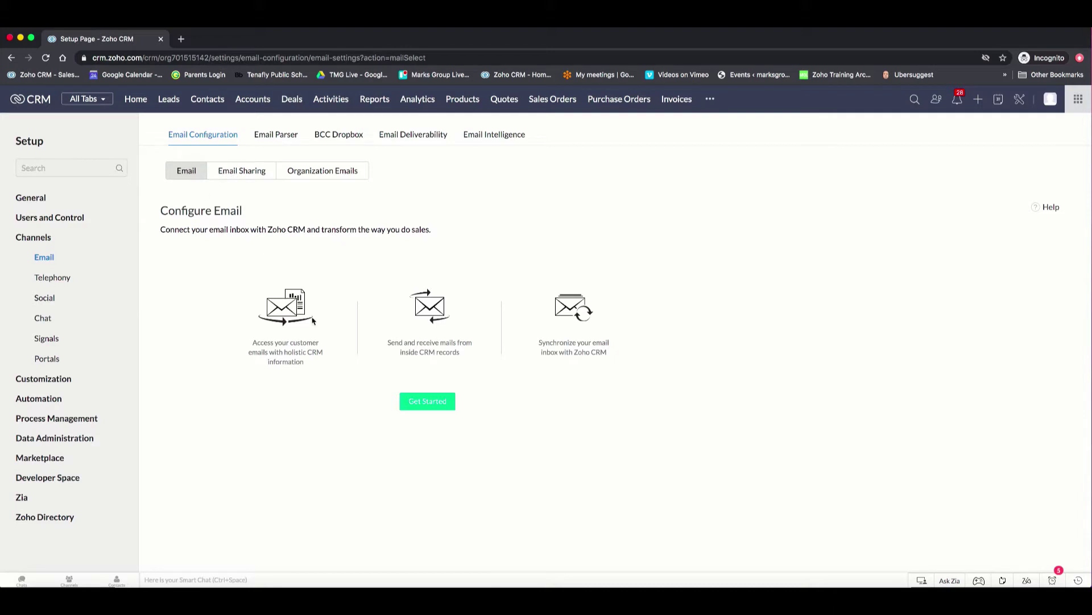
left_click(439, 409)
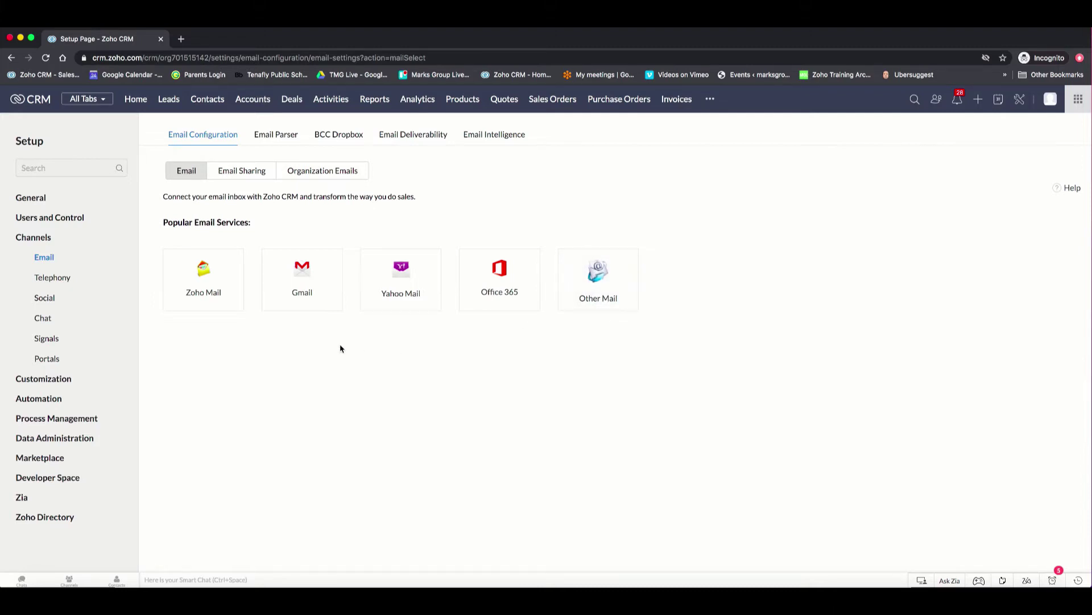
Select Gmail under Popular Email Services to show its IMAP, POP and API options
left_click(310, 287)
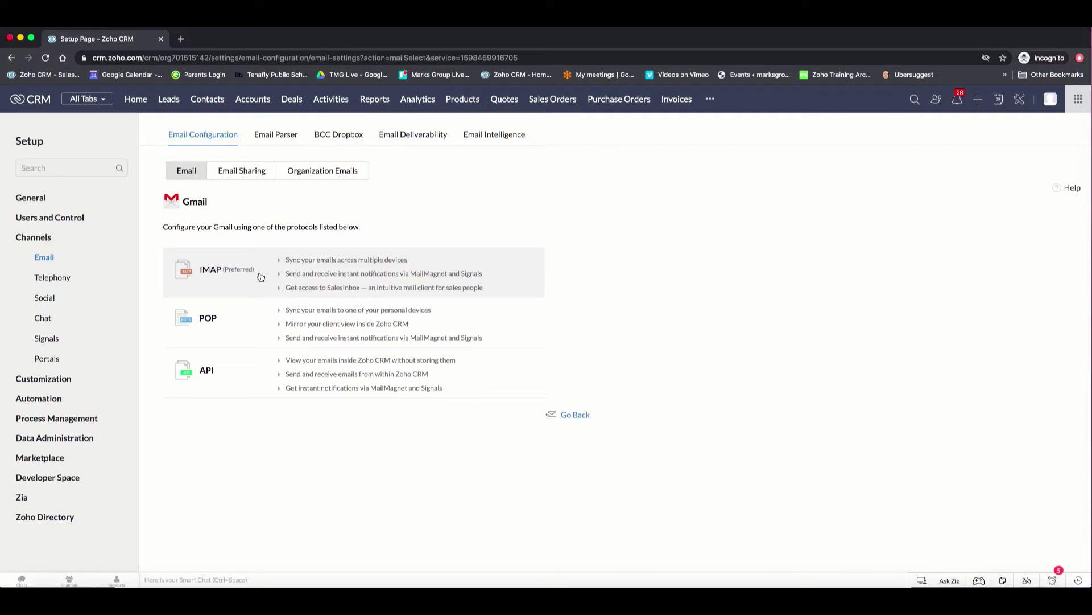
Choose IMAP for Gmail and enter the work Google account's email address
left_click(260, 276)
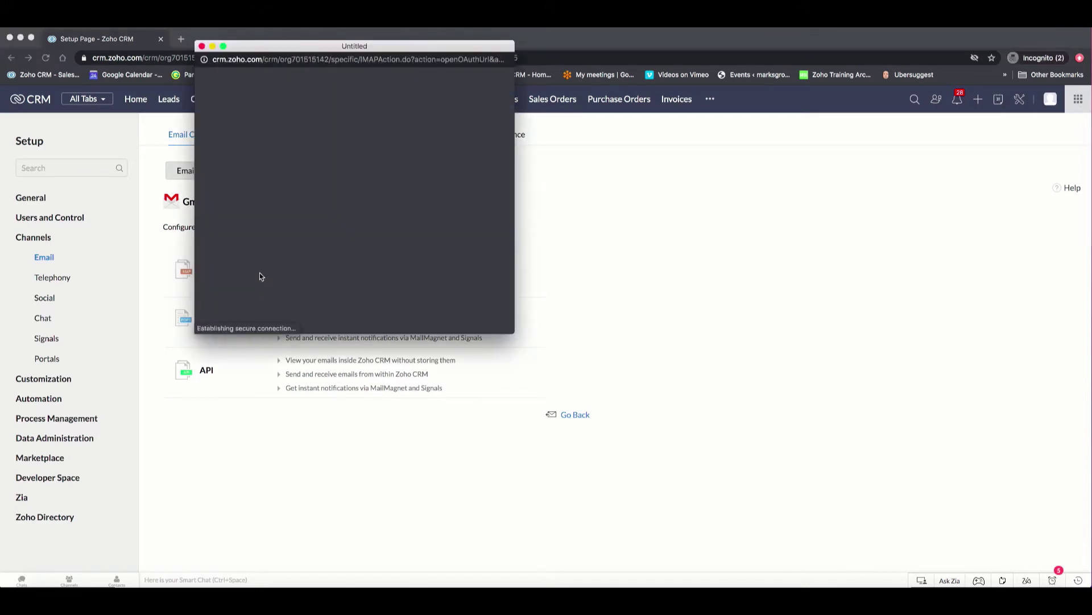
left_click(297, 186)
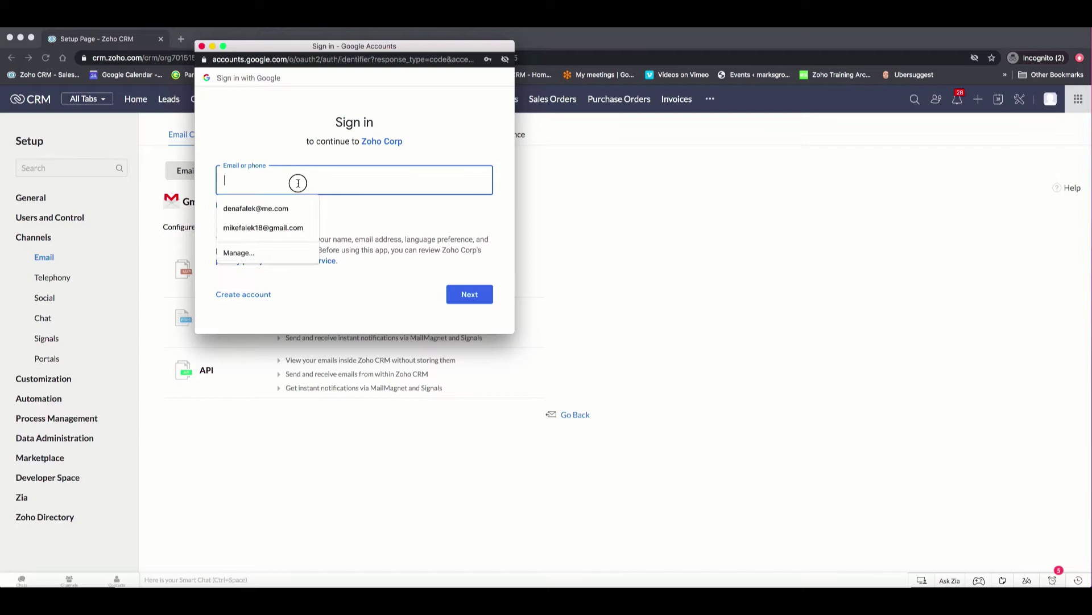
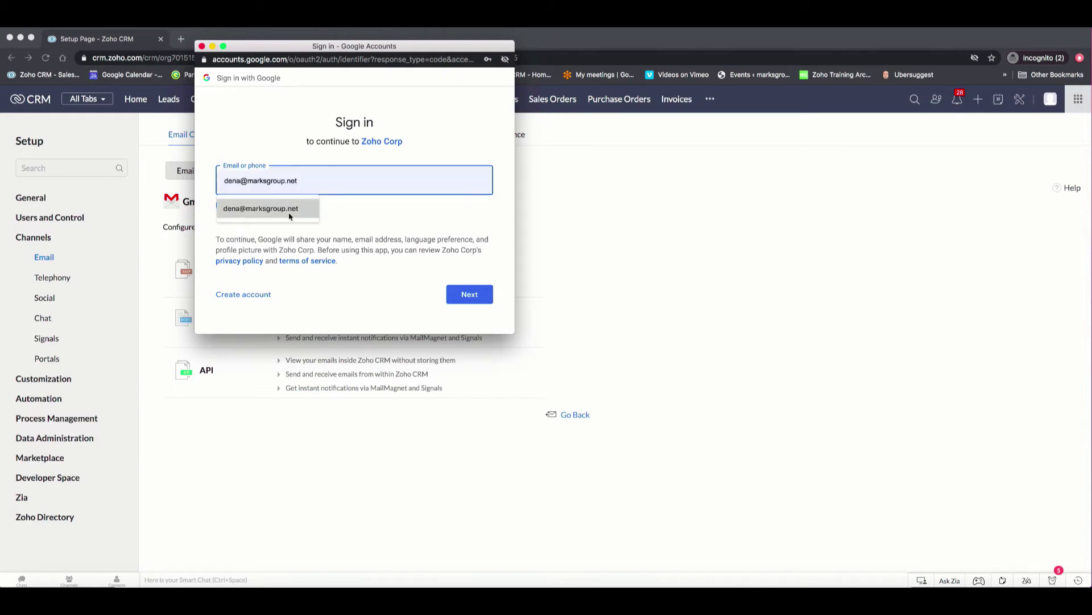
left_click(288, 208)
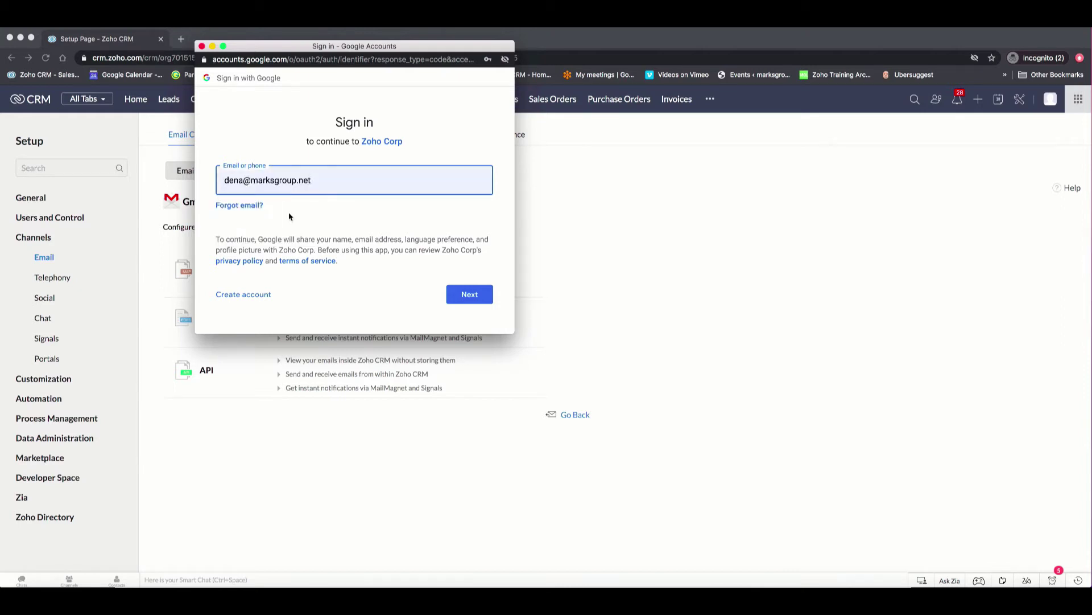
left_click(470, 294)
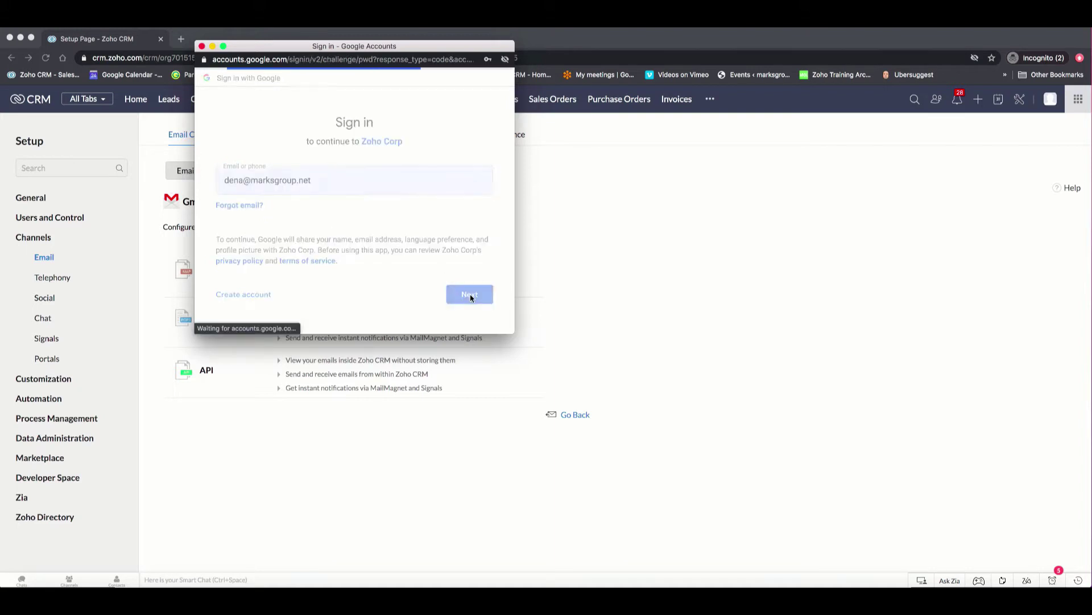
Fill in the account's saved password to finish the Google sign-in
left_click(297, 186)
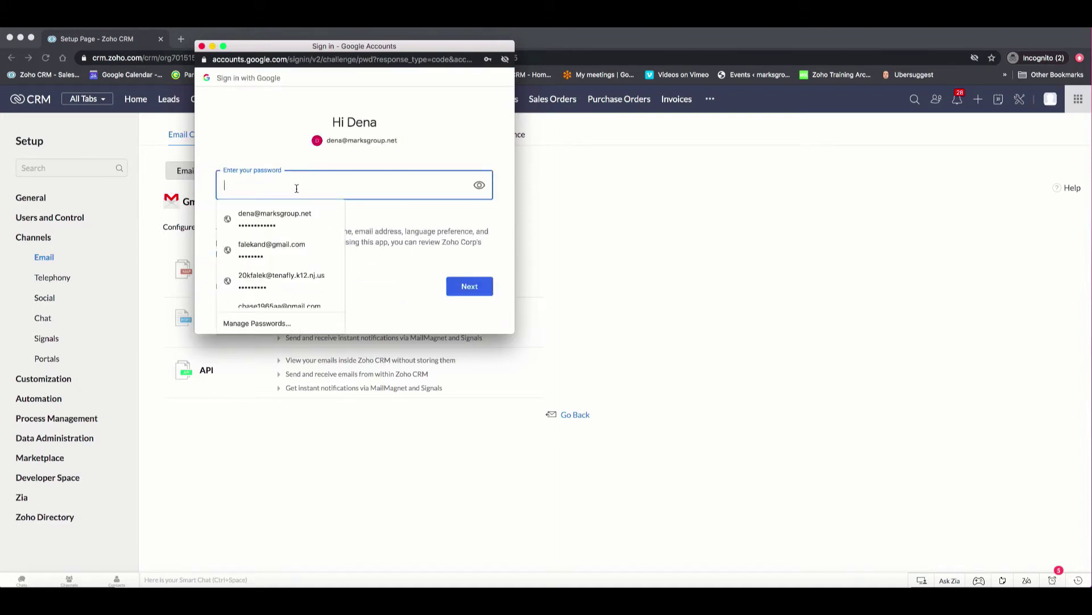
left_click(282, 218)
left_click(469, 289)
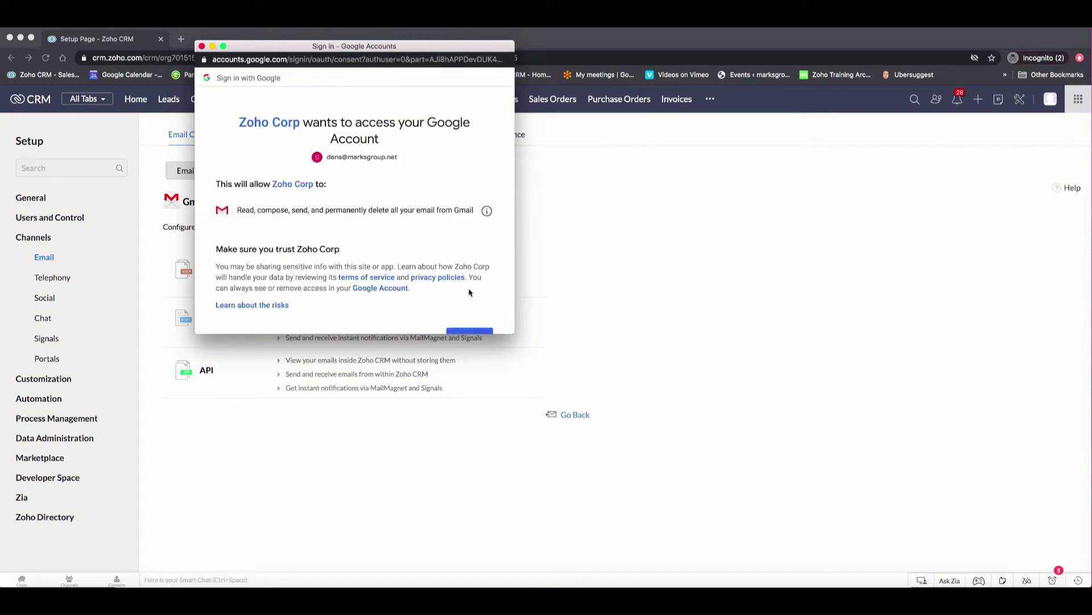
scroll(469, 293, "down", 3)
Allow Zoho Corp to access the Gmail account
left_click(470, 265)
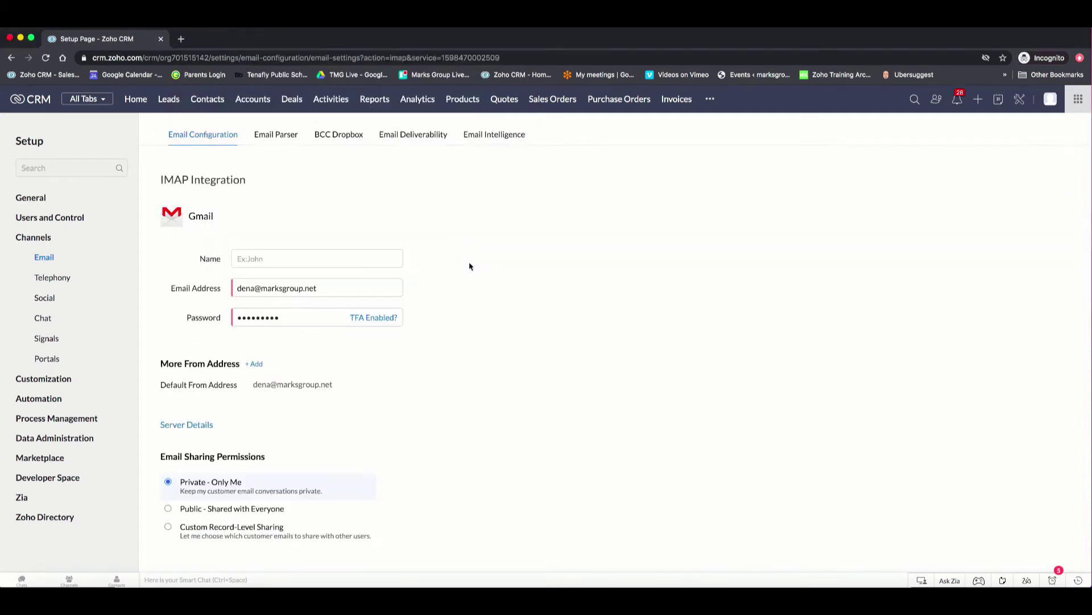
scroll(470, 267, "right", 1)
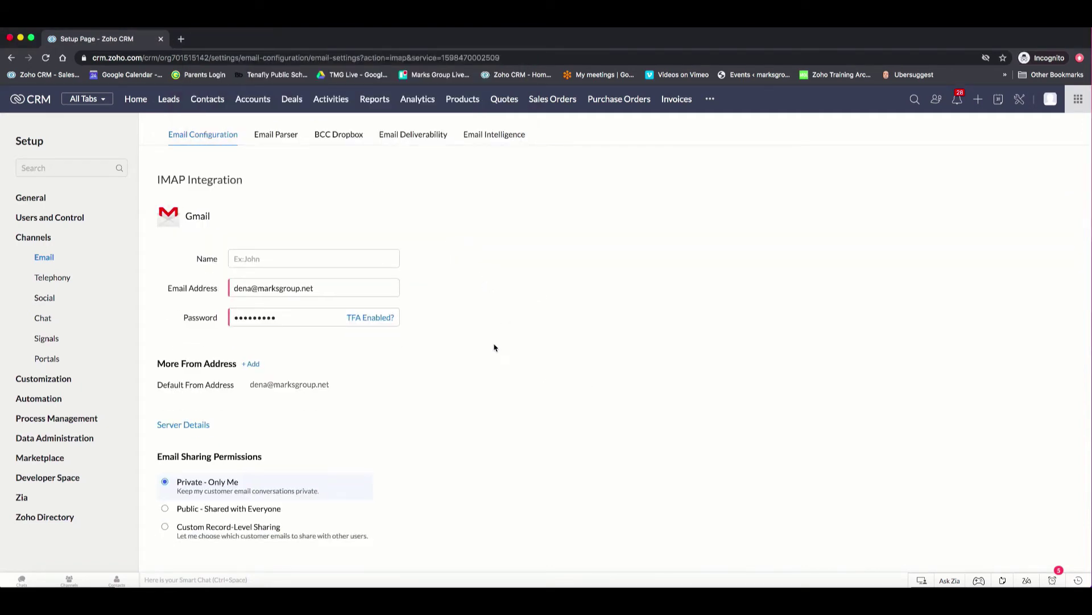
scroll(493, 347, "down", 2)
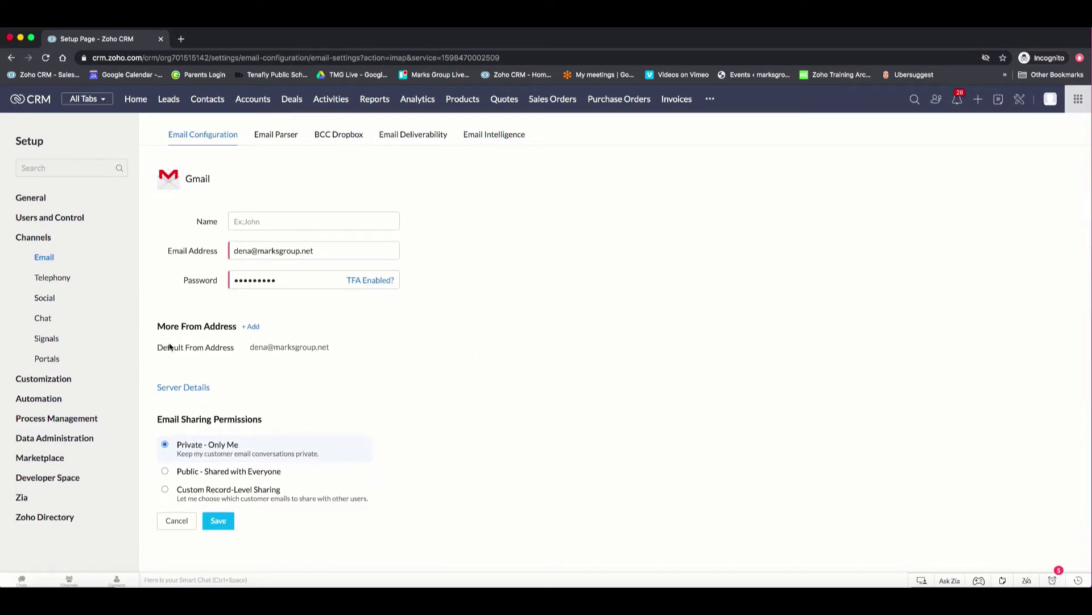
Reveal the Server Details showing imap.gmail.com port 993 and smtp.gmail.com port 465
left_click(183, 388)
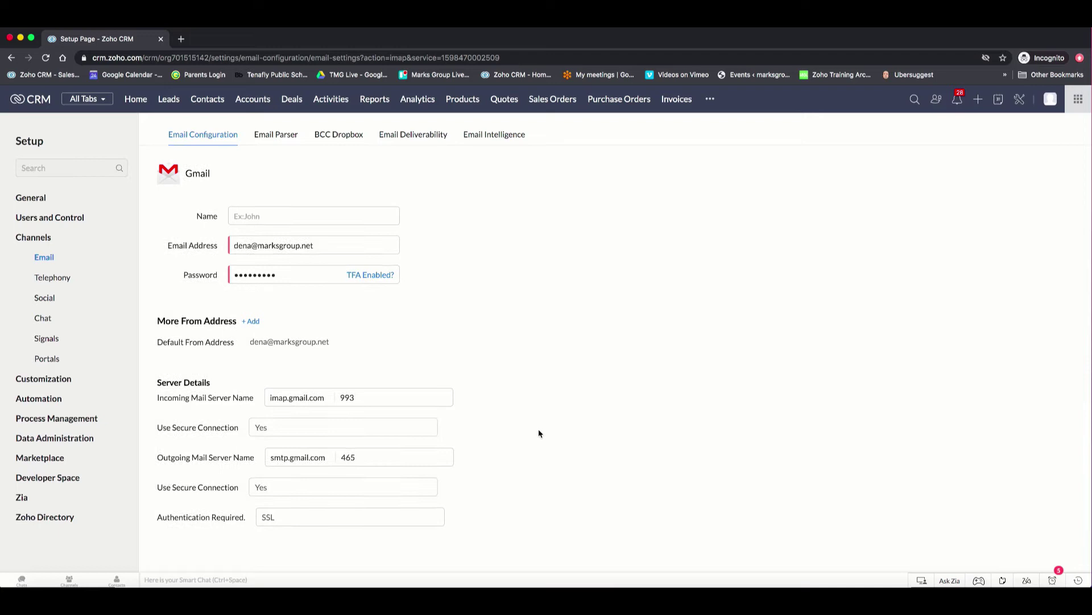
scroll(540, 434, "down", 3)
scroll(540, 433, "down", 1)
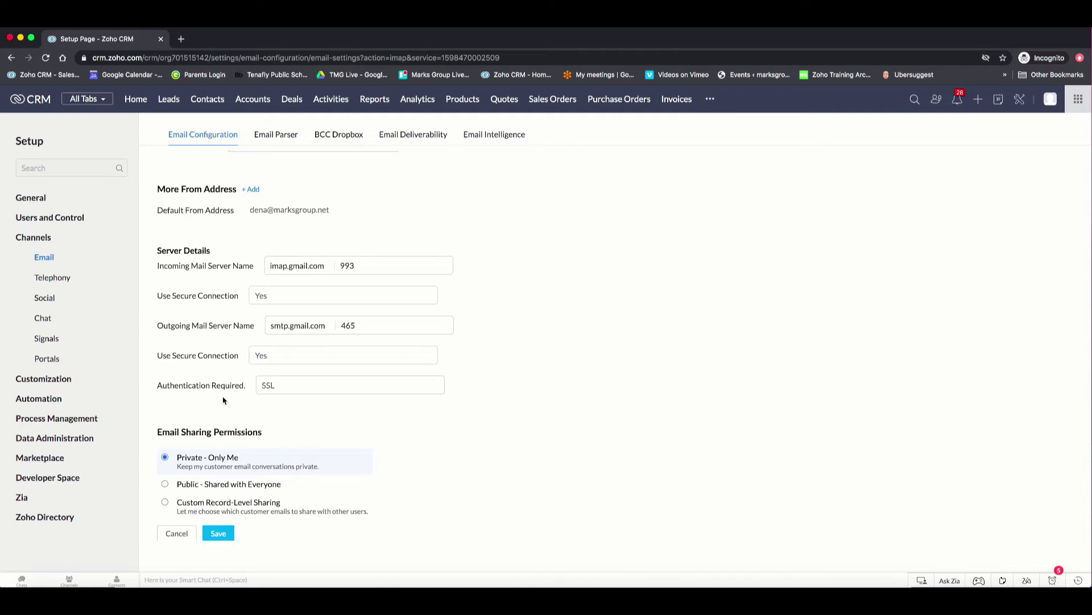
Scroll down to review the SSL server settings and the Email Sharing Permissions section
scroll(224, 400, "down", 1)
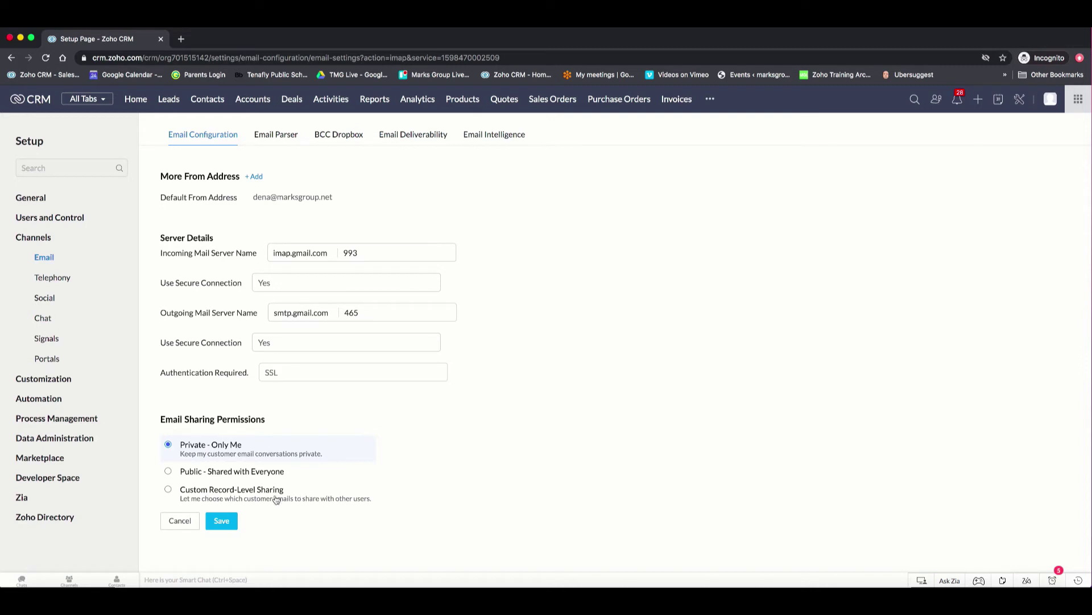
Set sharing to Public - Shared with Everyone, remove marksgroup.net from Exclude Domains, and save
left_click(168, 475)
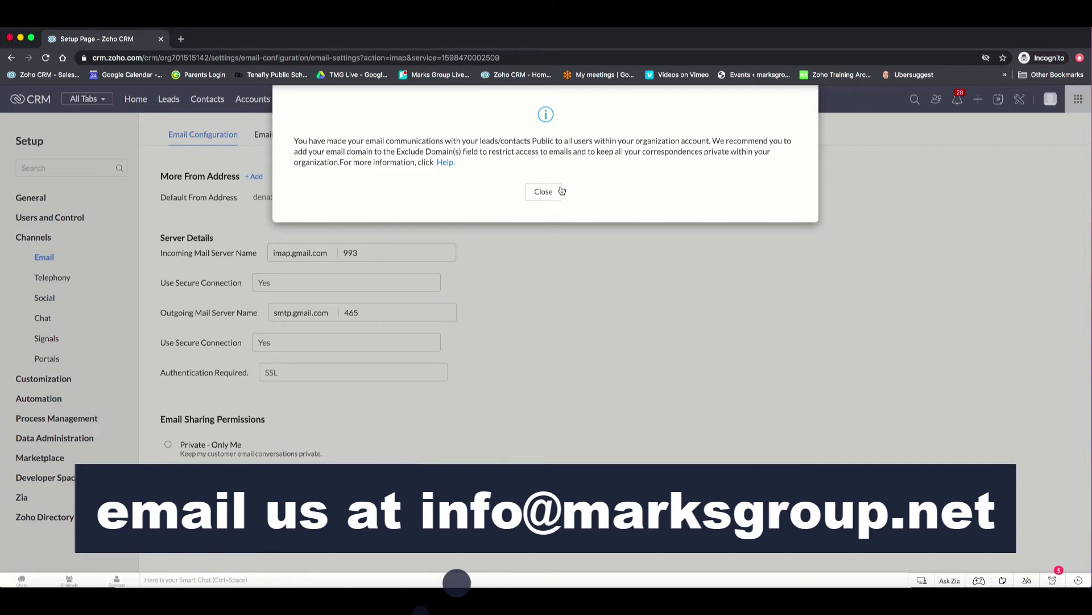
left_click(543, 192)
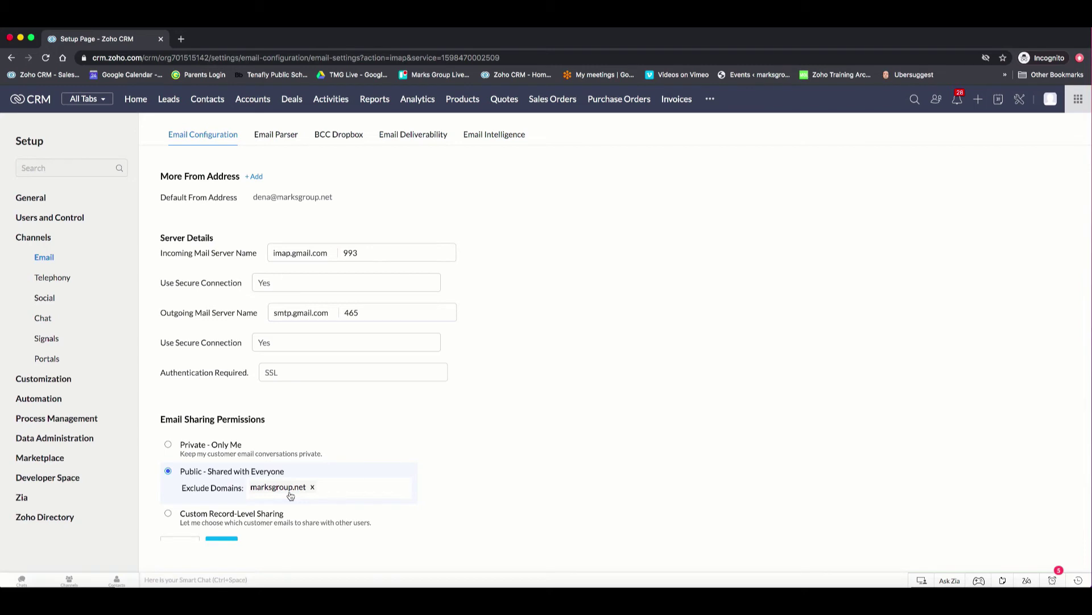
left_click(313, 488)
left_click(313, 488)
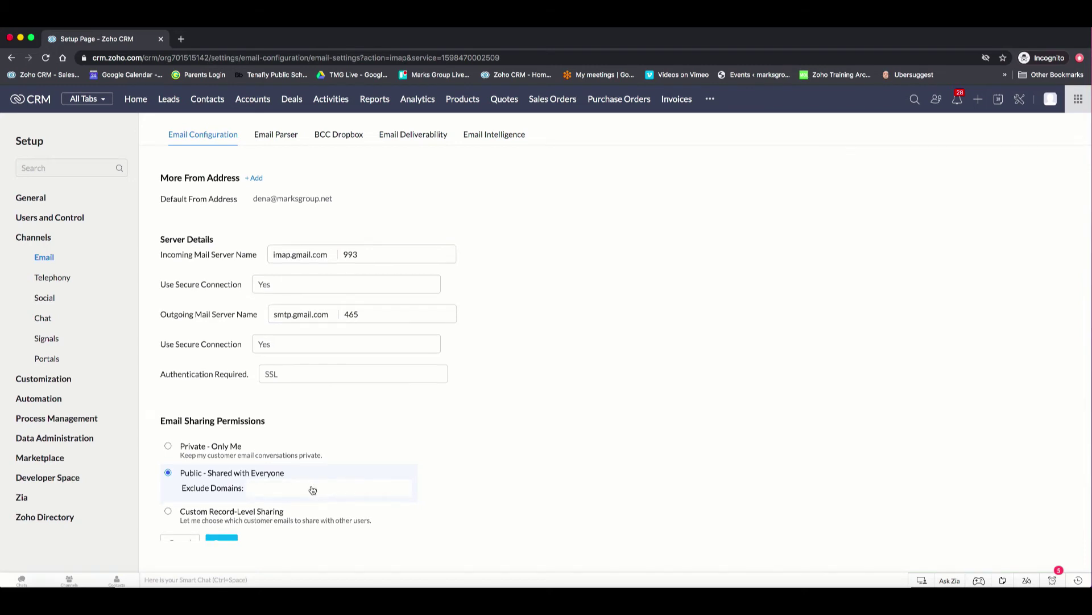
scroll(222, 510, "down", 1)
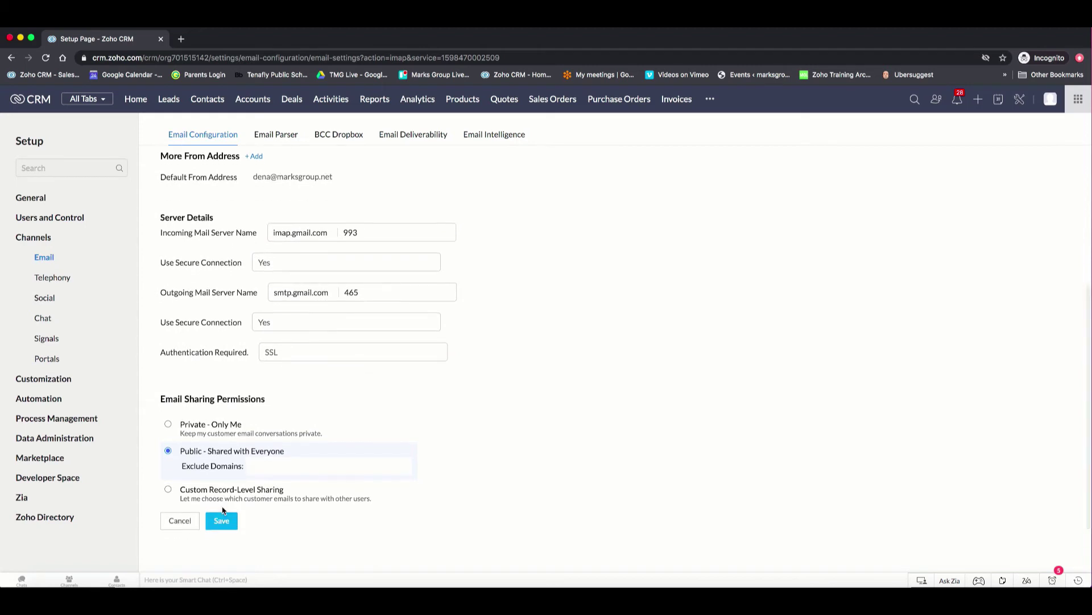
left_click(224, 522)
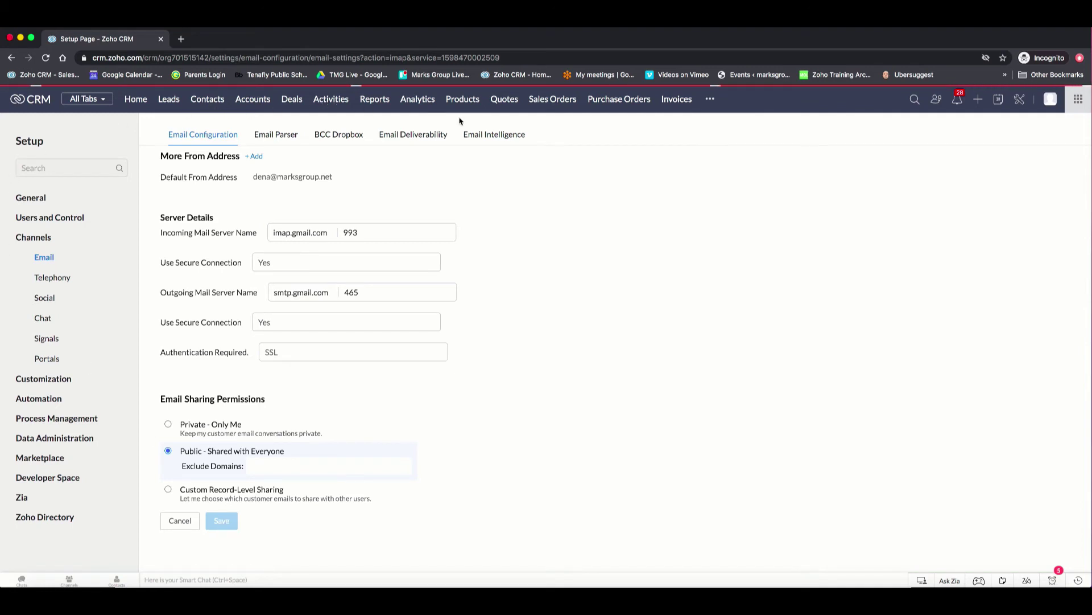
Scroll the saved IMAP Integration page to check the sync-in-progress banner and Public sharing
scroll(474, 350, "down", 2)
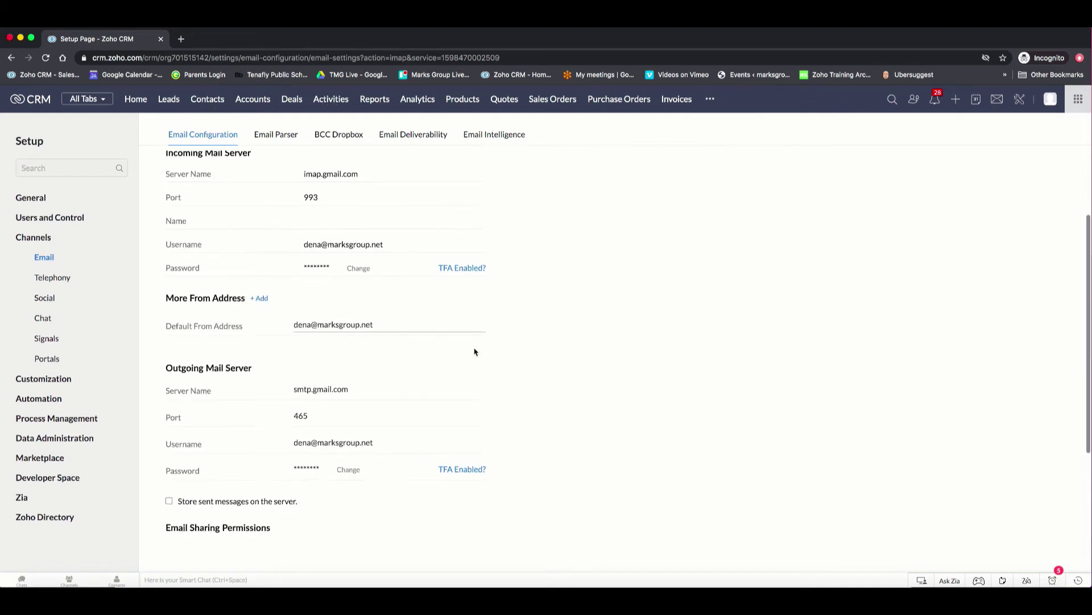
scroll(474, 351, "down", 3)
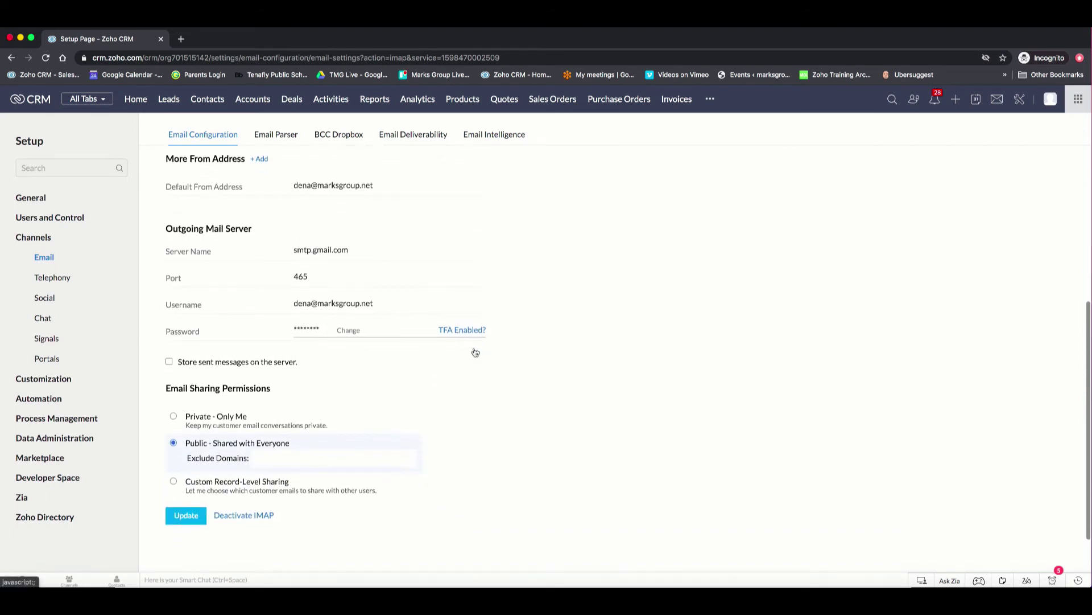
scroll(474, 351, "up", 7)
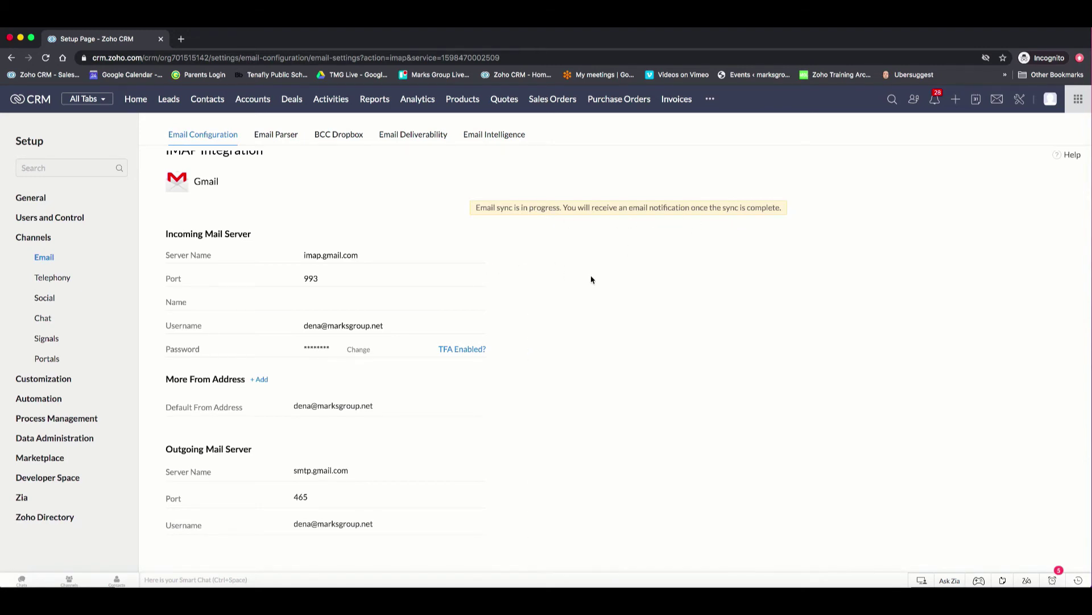
scroll(591, 280, "down", 5)
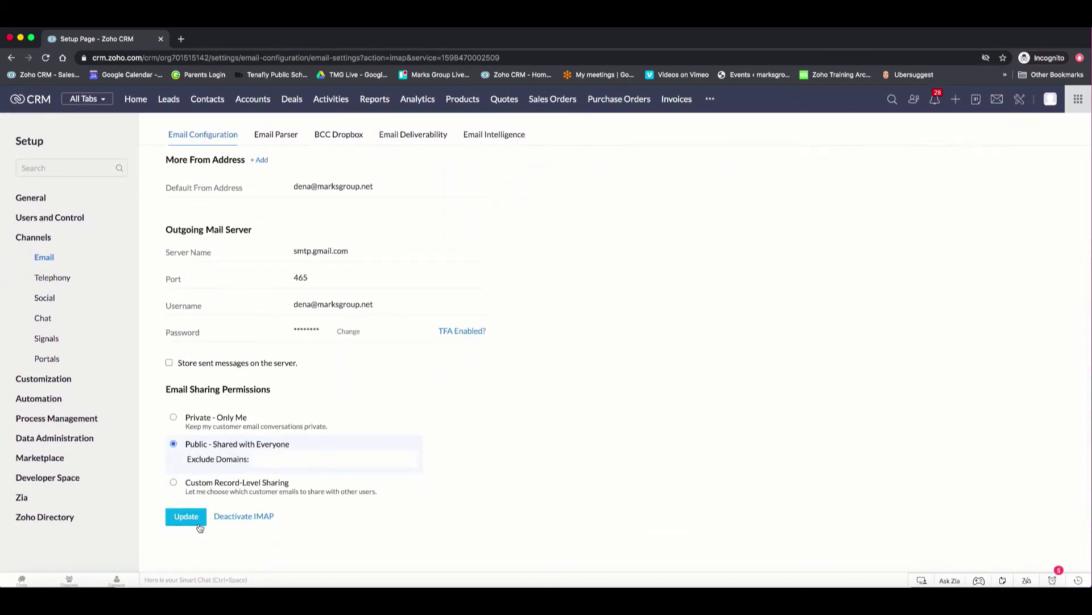
Open the Marks Group contact and view its synced '2 more blogs' and 'Re: 2 more blogs' emails
left_click(208, 100)
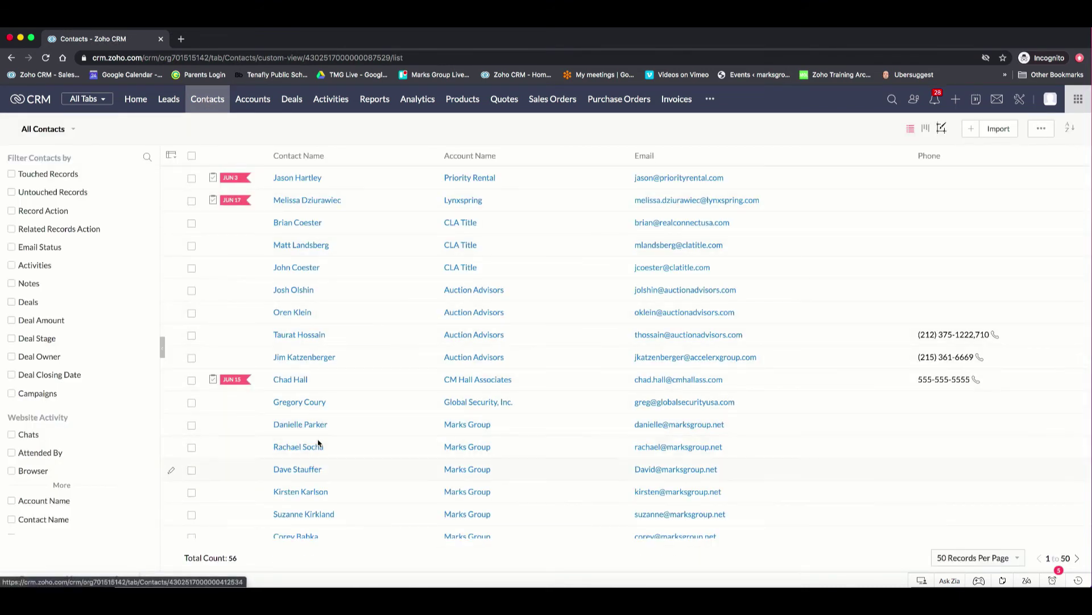
left_click(297, 492)
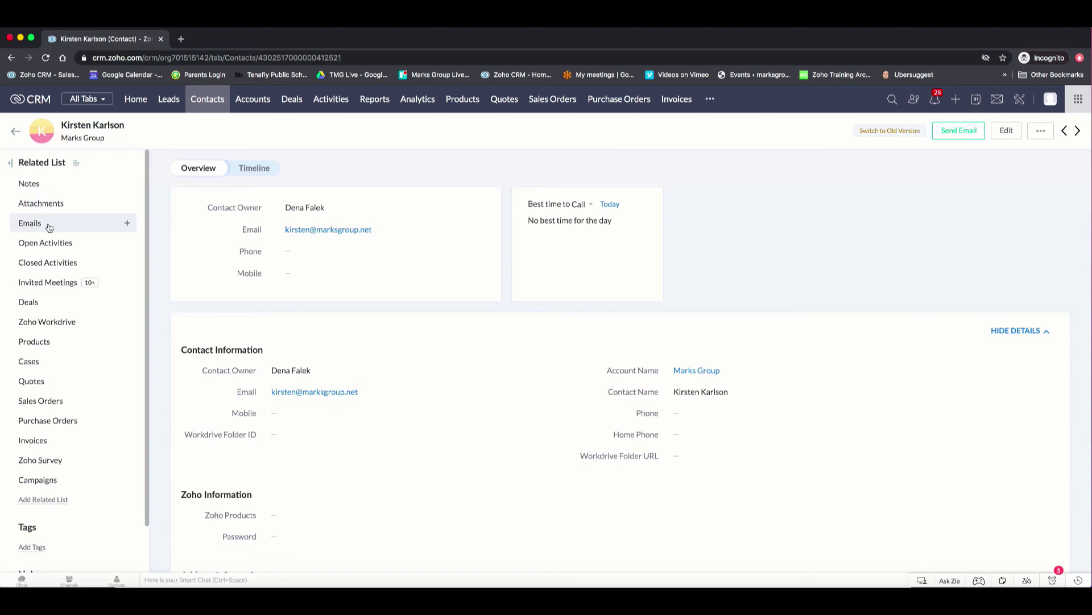
left_click(38, 227)
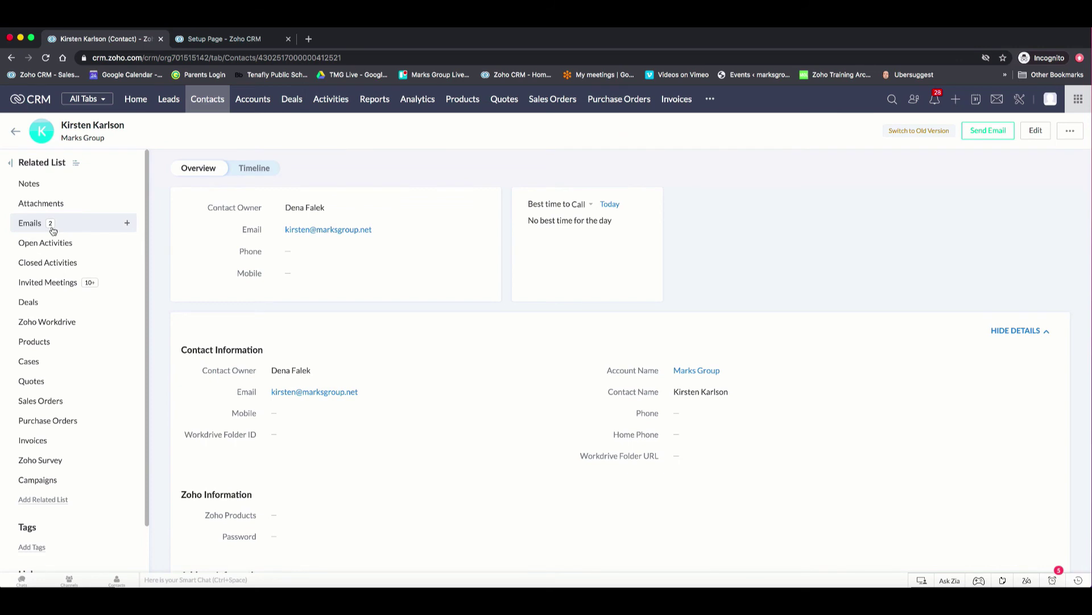
scroll(191, 255, "down", 5)
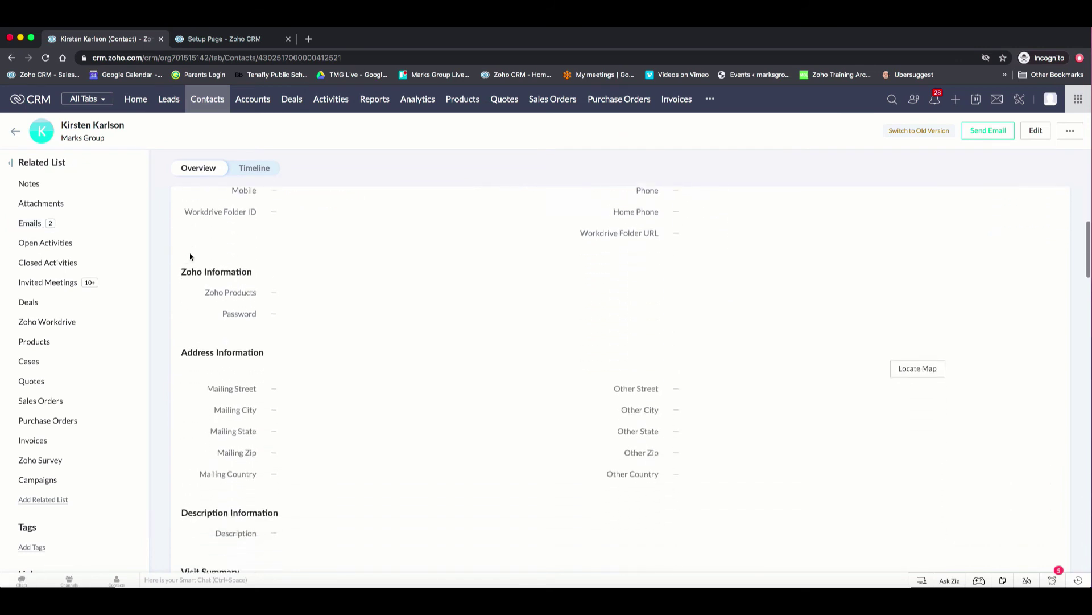
scroll(190, 257, "down", 10)
scroll(191, 256, "up", 4)
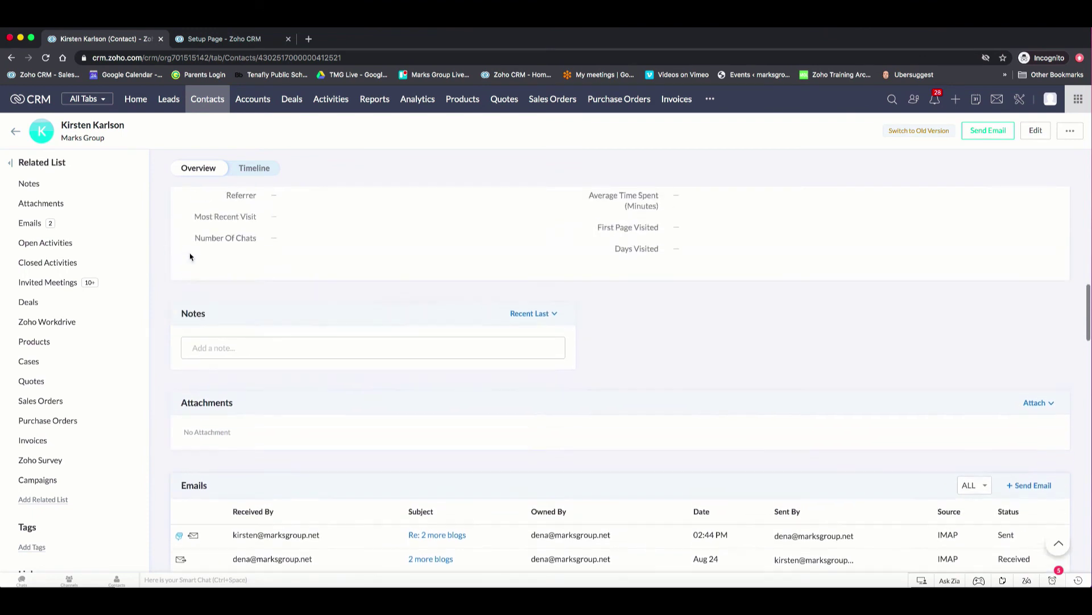
left_click(29, 223)
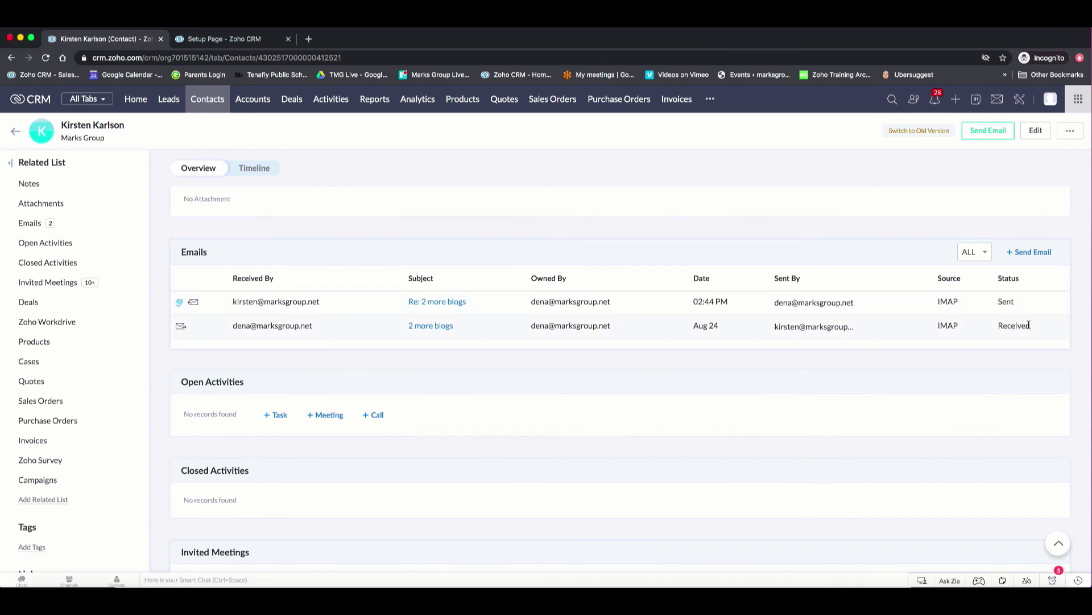
left_click(1042, 253)
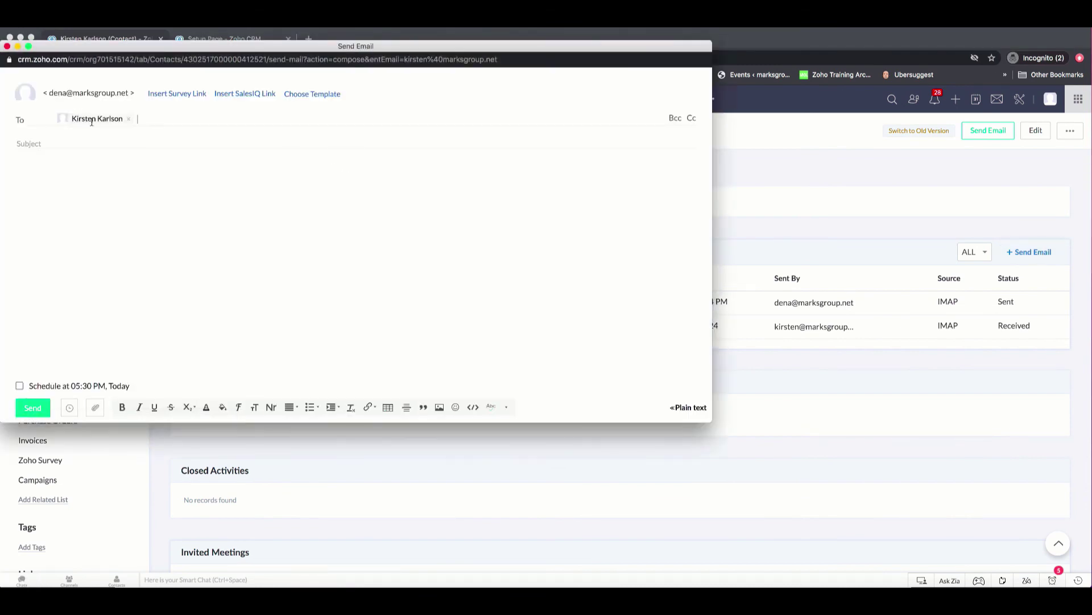
left_click(7, 47)
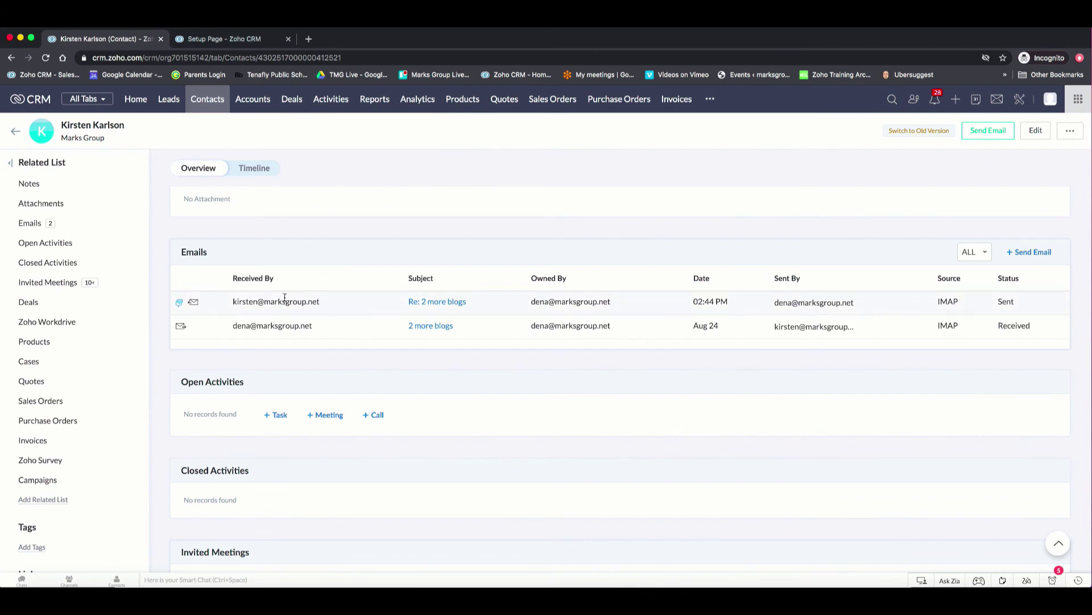